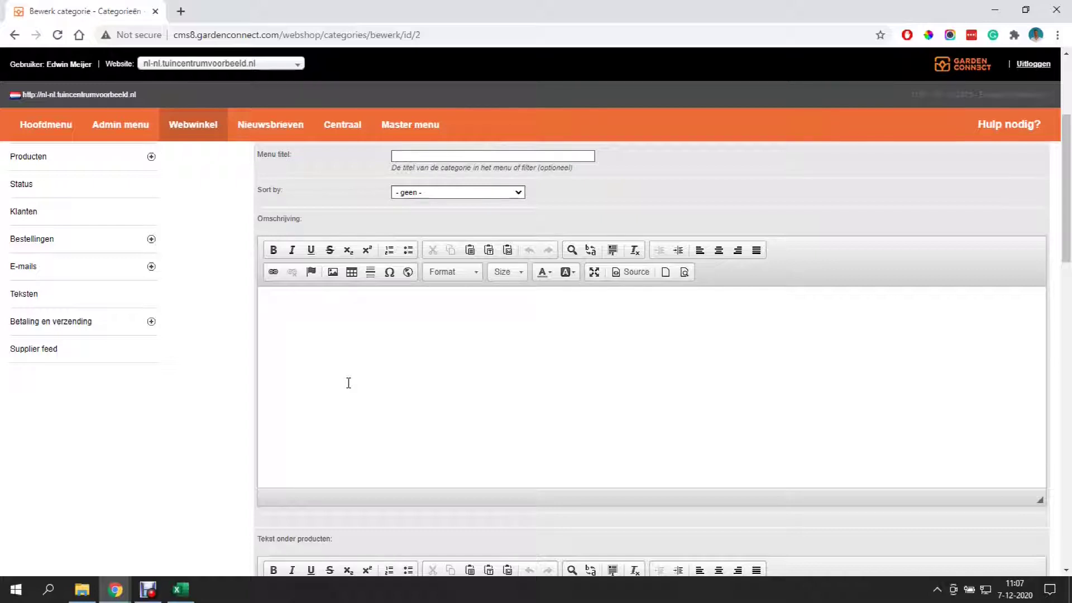
- Review the description and below-products text fields on the Tuingereedschap category's edit page
scroll(349, 383, "down", 4)
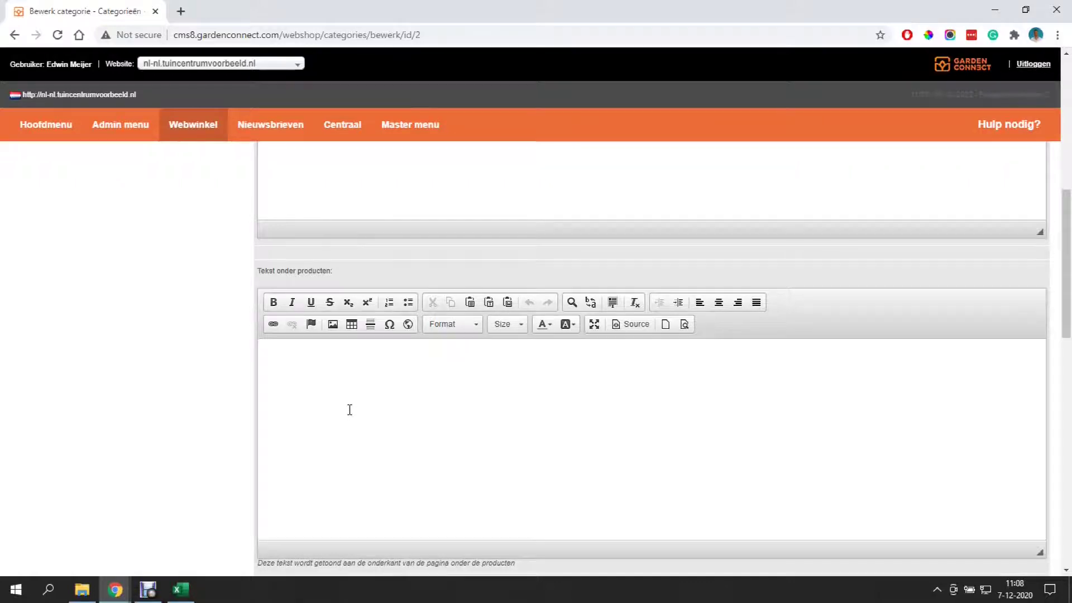
scroll(349, 410, "up", 1)
scroll(349, 409, "up", 3)
scroll(351, 390, "down", 2)
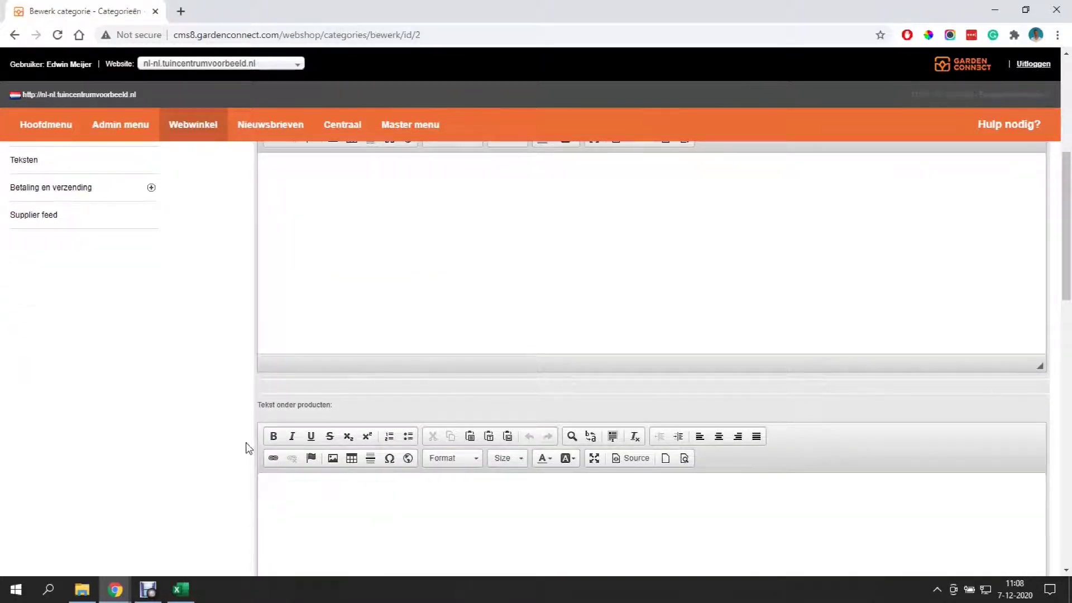
scroll(246, 442, "up", 1)
scroll(246, 447, "up", 4)
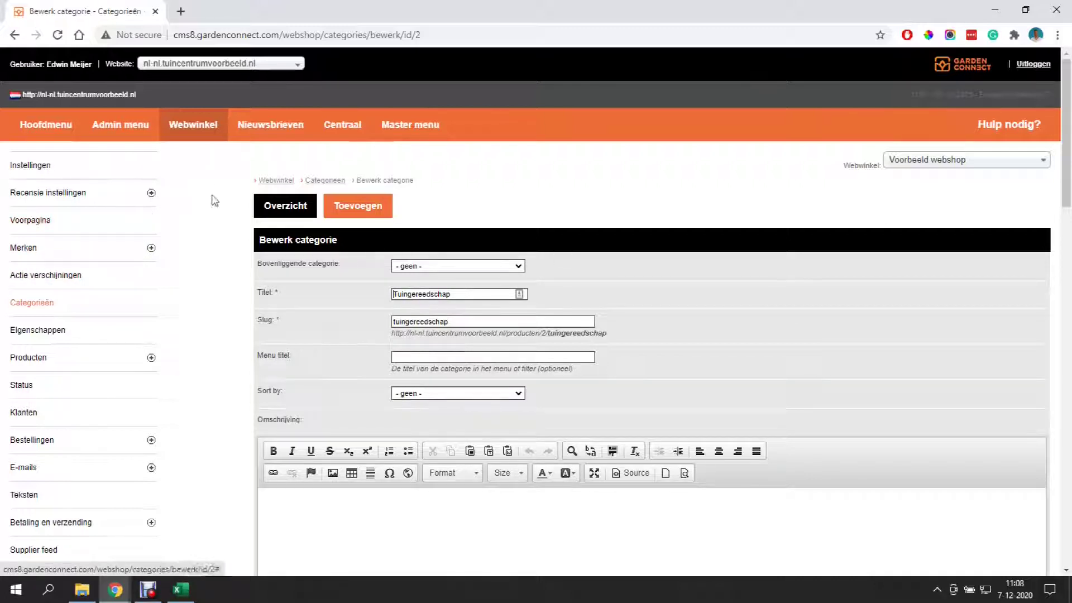
- Open the Barbecues front page's block layout and add a Categorieën block above the popular products slider
left_click(58, 222)
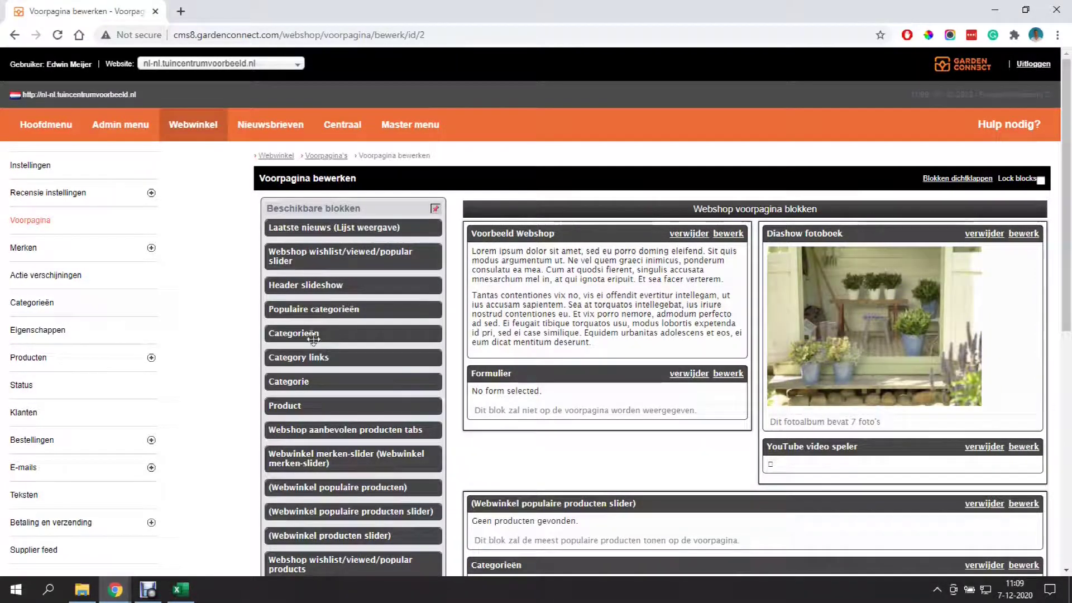
left_click_drag(296, 333, 533, 509)
scroll(558, 458, "down", 3)
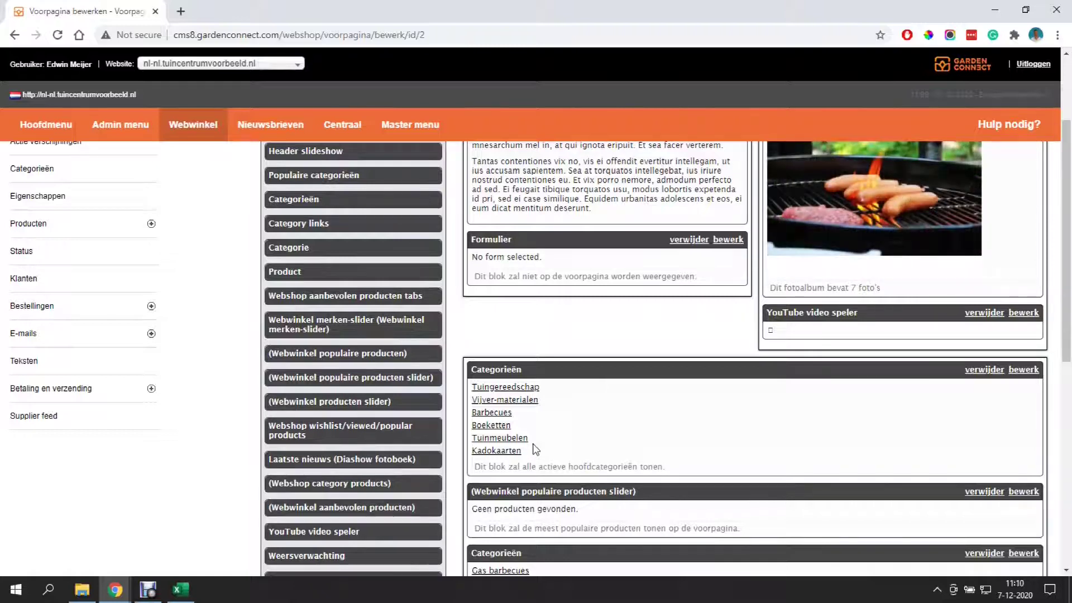
- Set the new Categorieën block to manually chosen categories Gas barbecues, Weber and Accessoires, and save it
left_click(1023, 369)
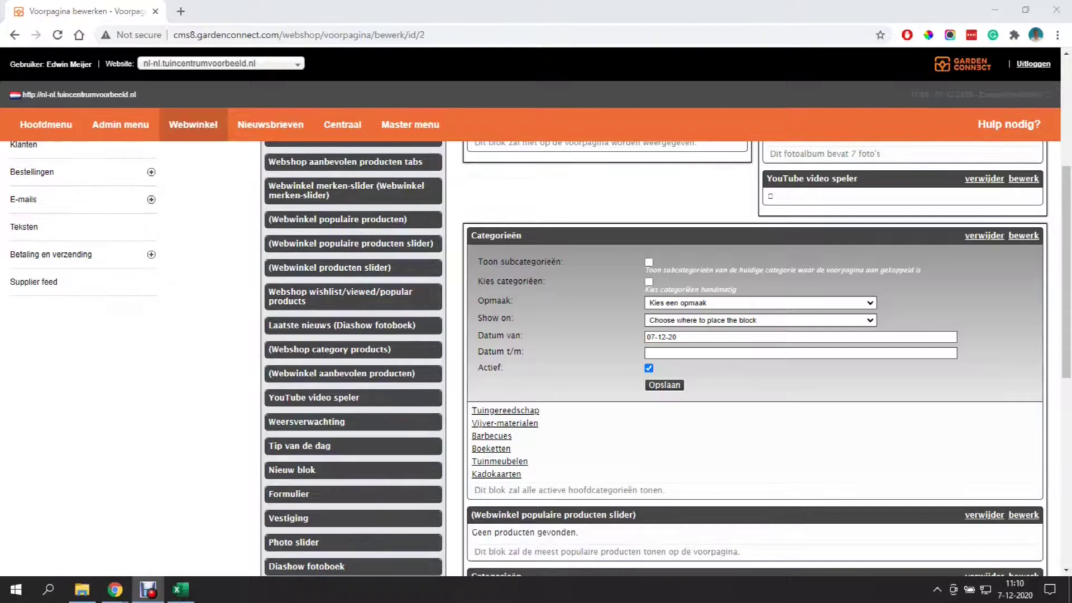
left_click(649, 262)
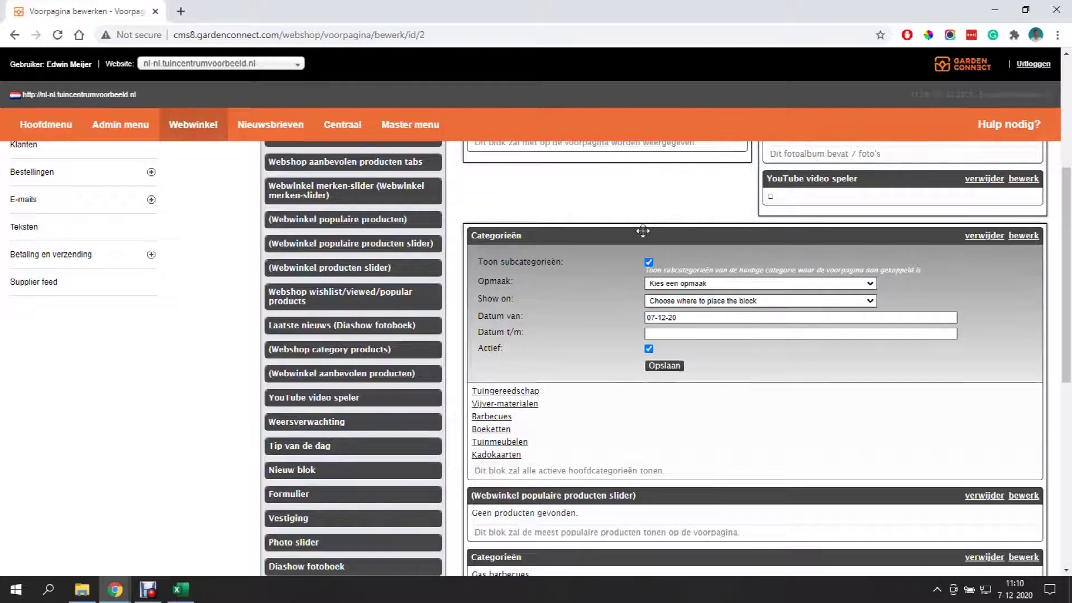
left_click(648, 261)
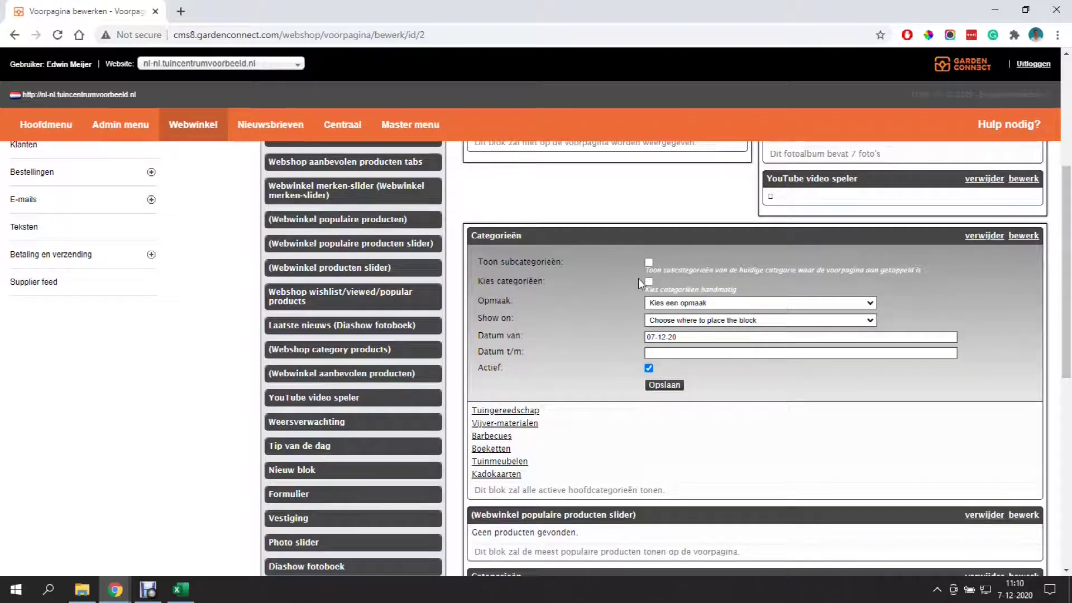
left_click(648, 281)
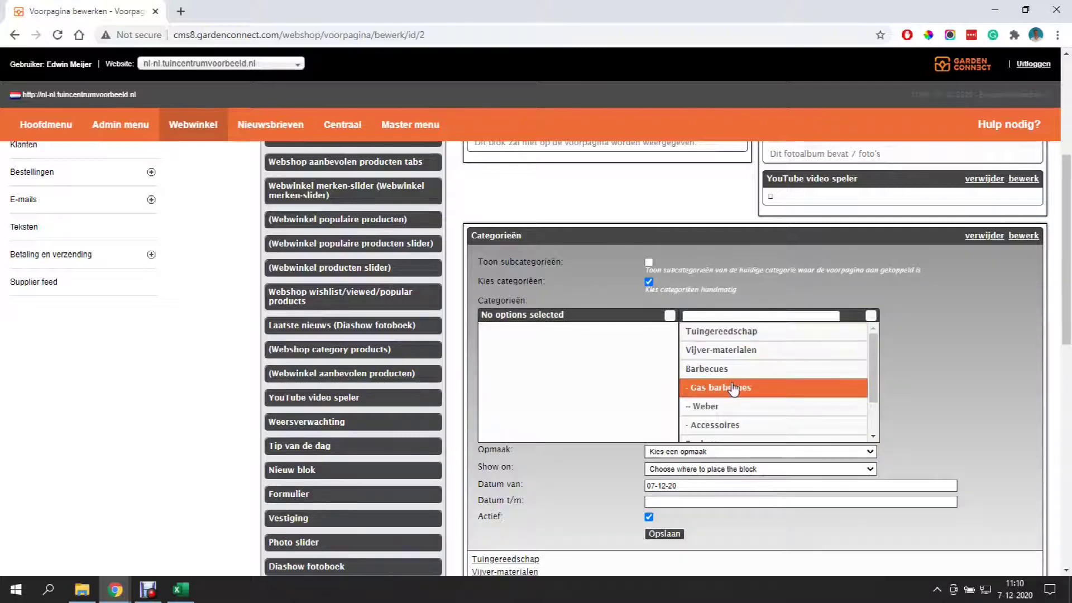
left_click(733, 395)
left_click(735, 393)
left_click(737, 391)
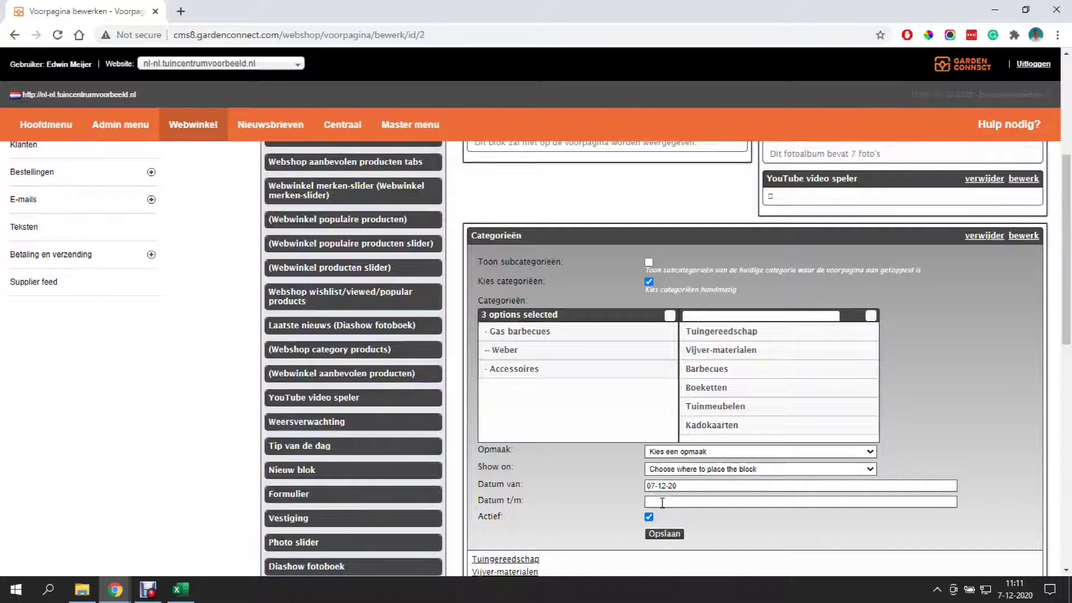
left_click(664, 535)
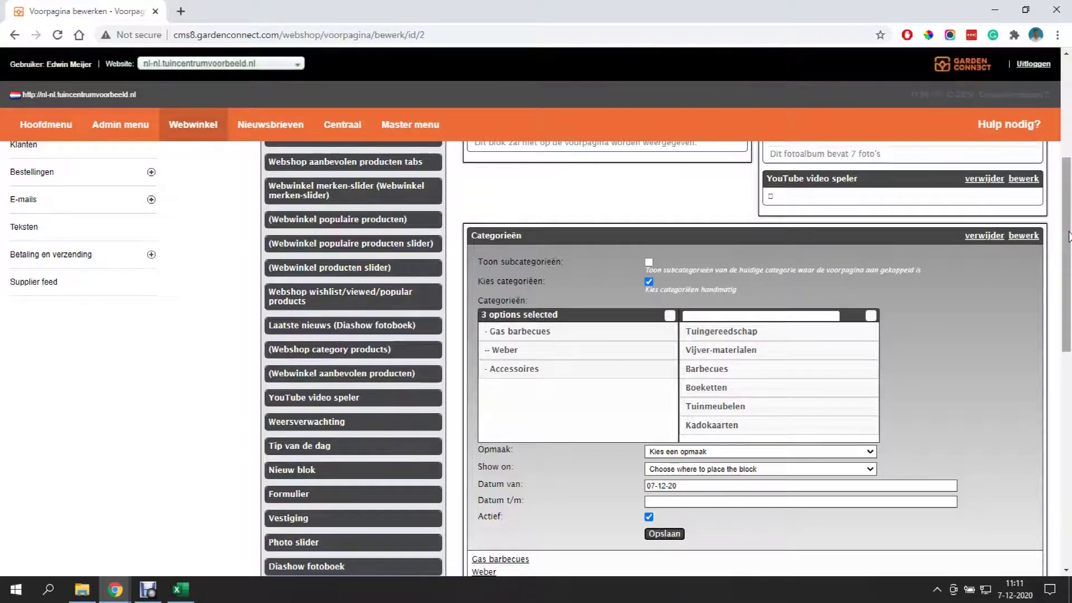
left_click_drag(1068, 237, 1058, 344)
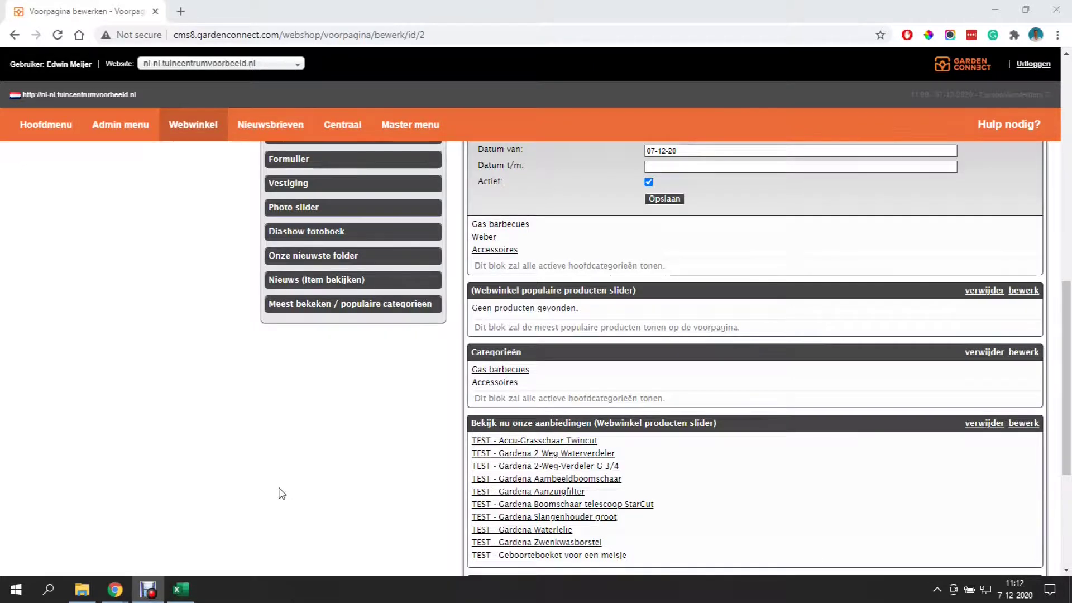
- Open the page settings of the Barbecues front page from the front pages overview
scroll(279, 480, "up", 10)
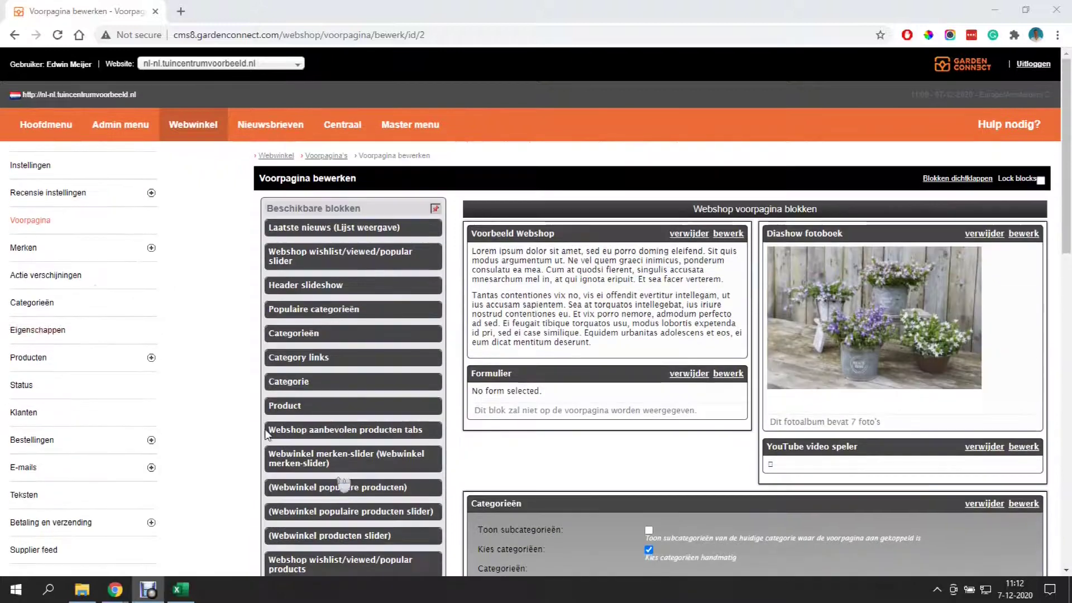
left_click(60, 230)
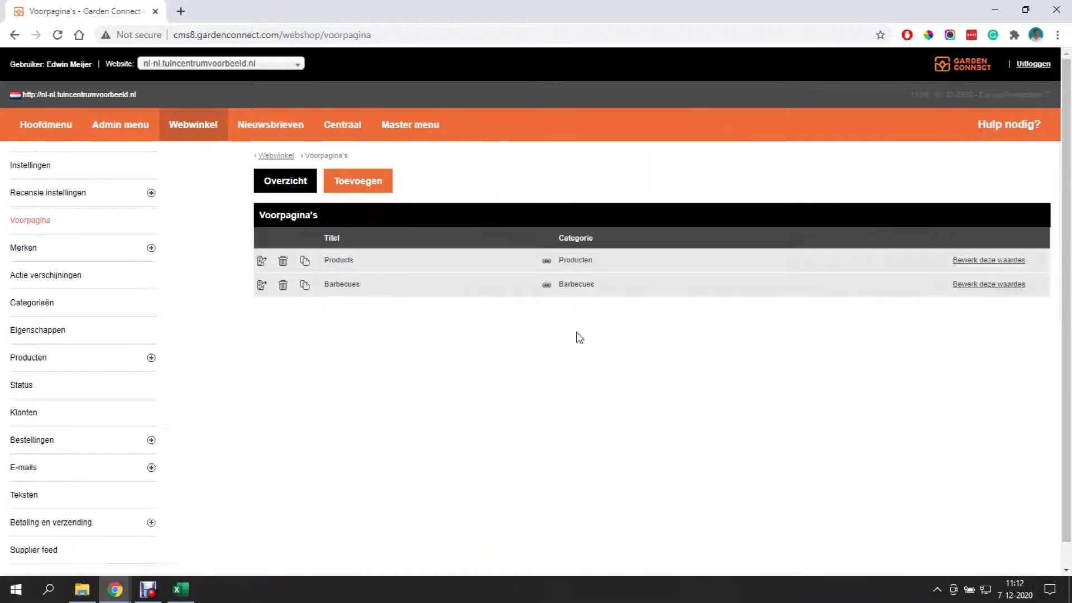
left_click(990, 284)
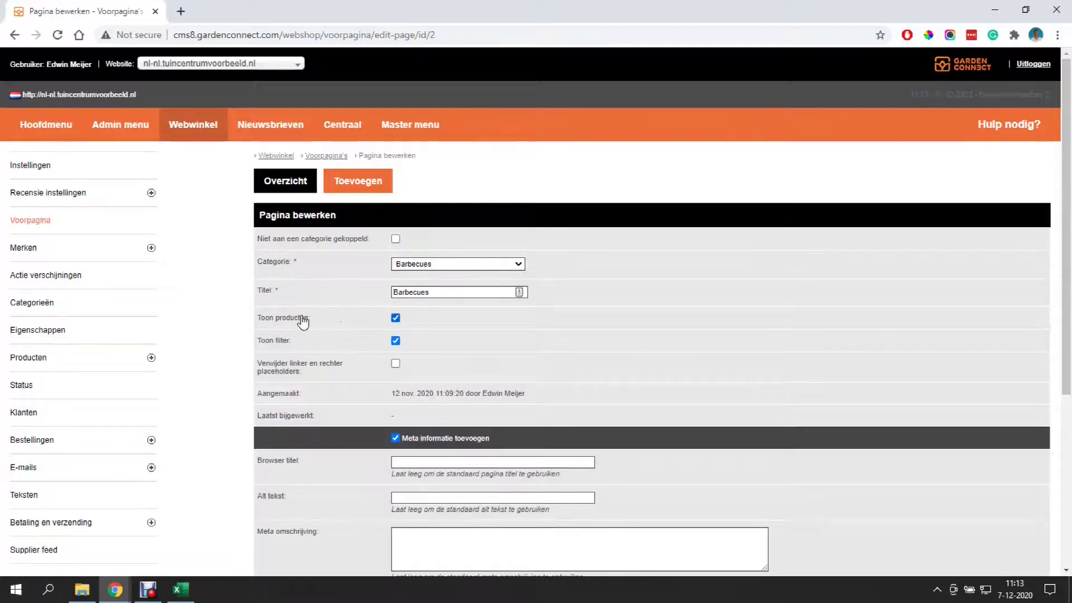
- Try out the show-products, linked-category and not-linked-to-a-category options of the Barbecues front page, leaving them as they were
left_click(395, 318)
left_click(397, 319)
left_click(461, 266)
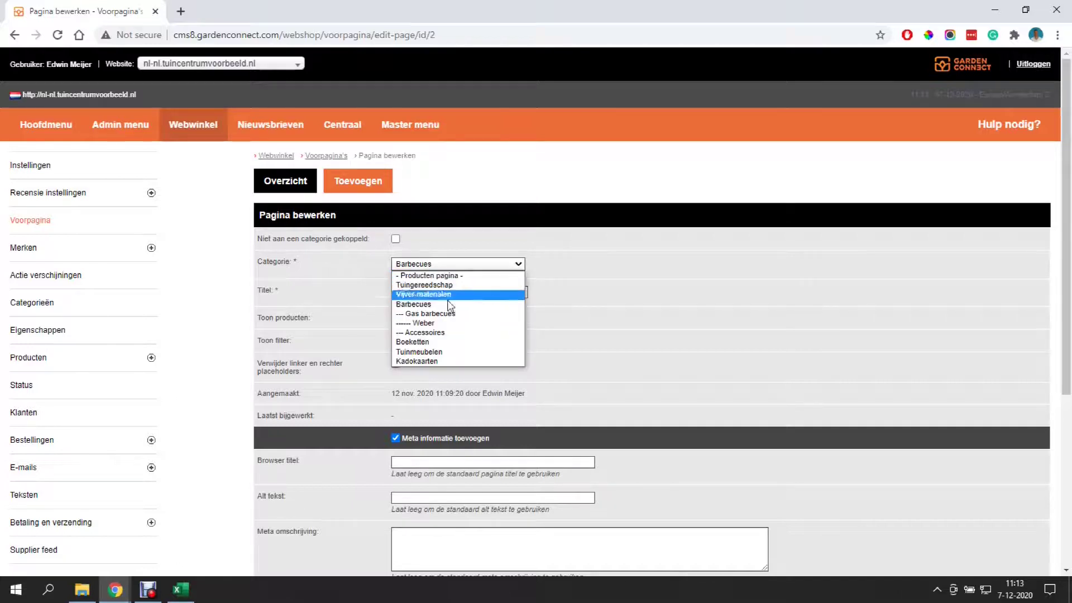
left_click(559, 294)
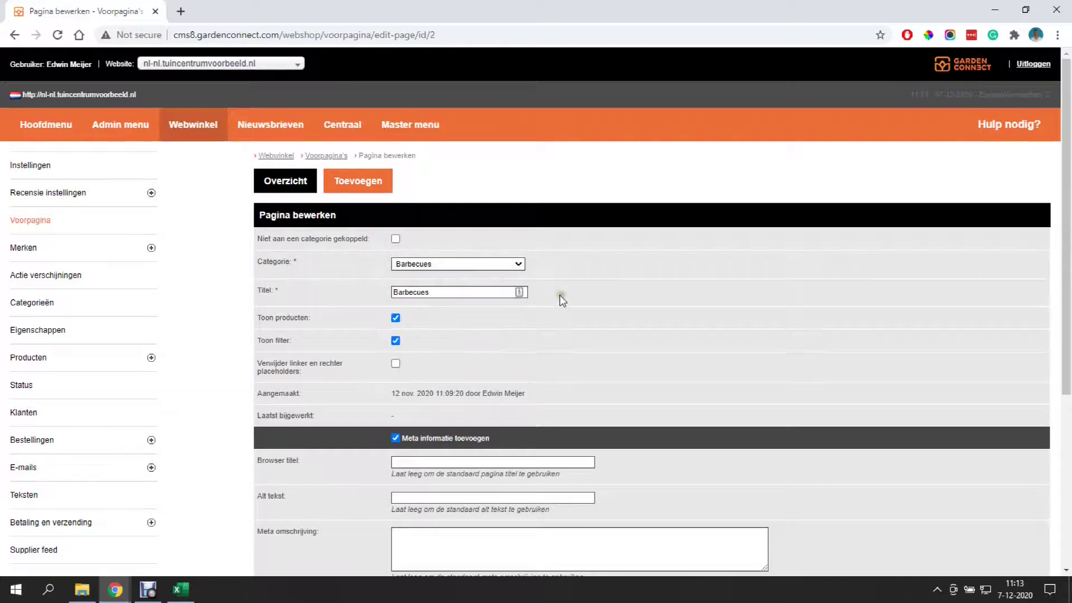
left_click(395, 239)
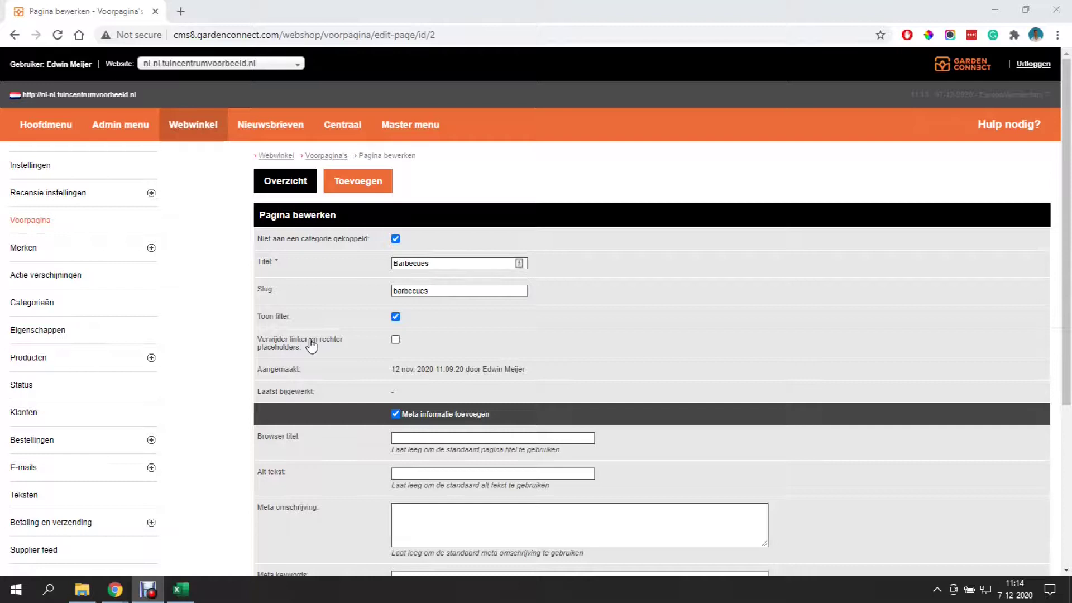
left_click(395, 239)
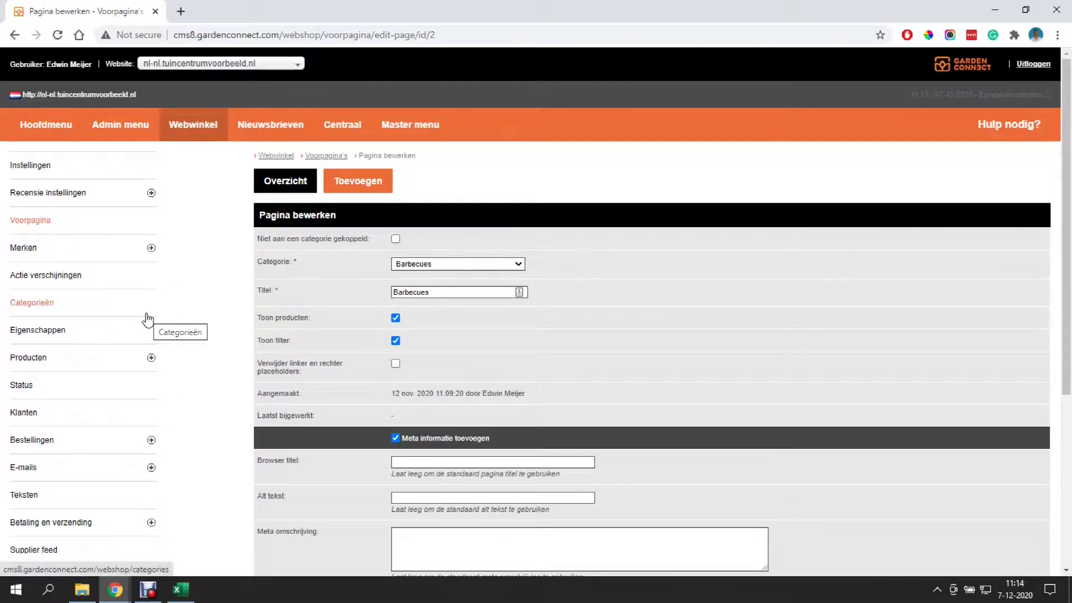
- Open the Barbecues category for editing and review its image, description, below-products text and linked front page notice
left_click(124, 309)
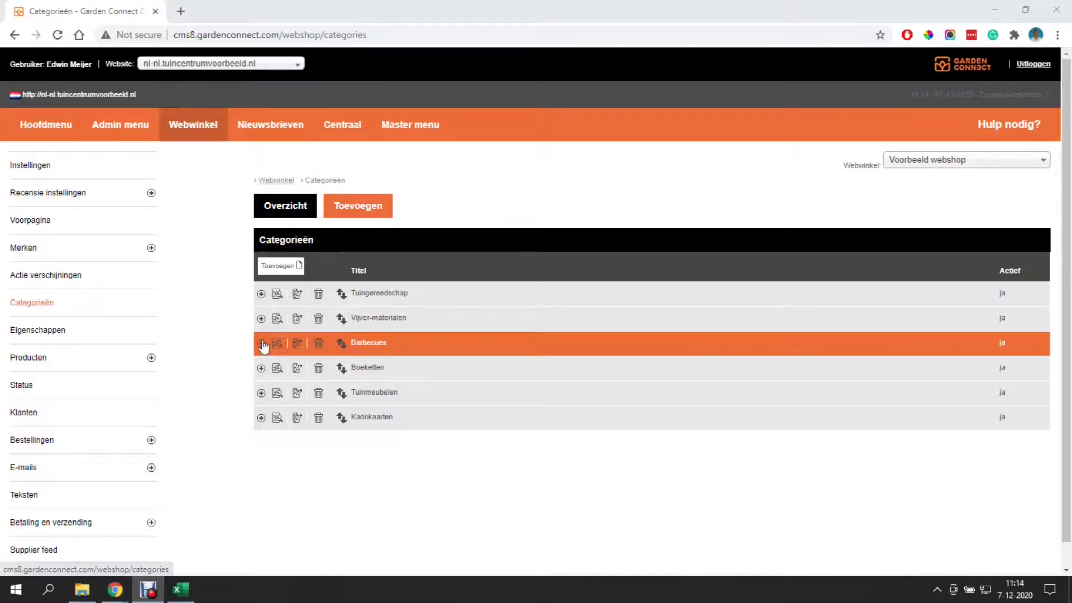
left_click(295, 345)
scroll(245, 343, "down", 10)
scroll(246, 343, "down", 4)
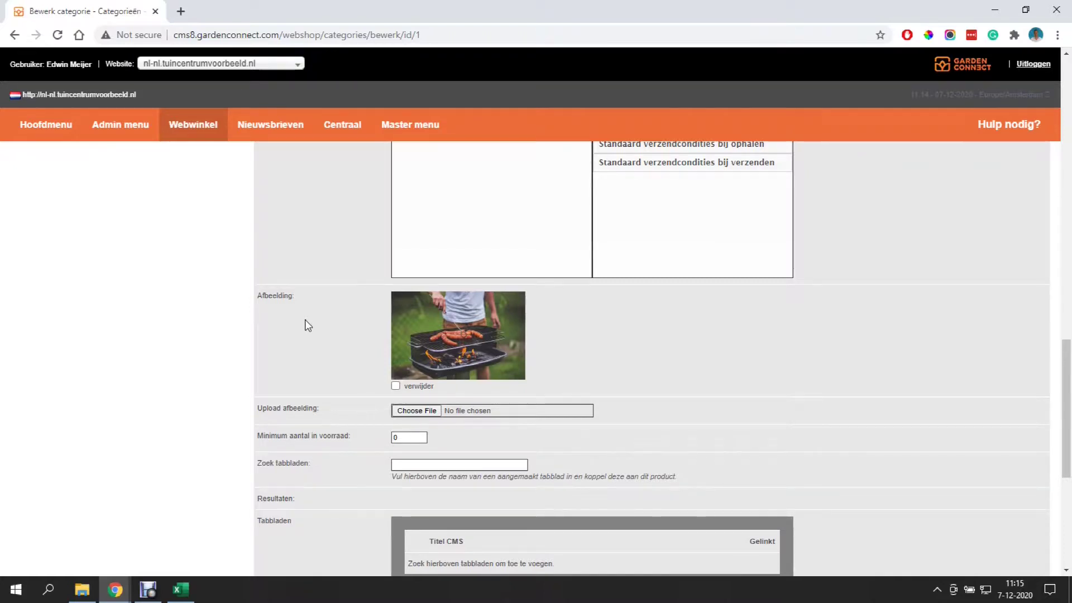
scroll(304, 320, "up", 15)
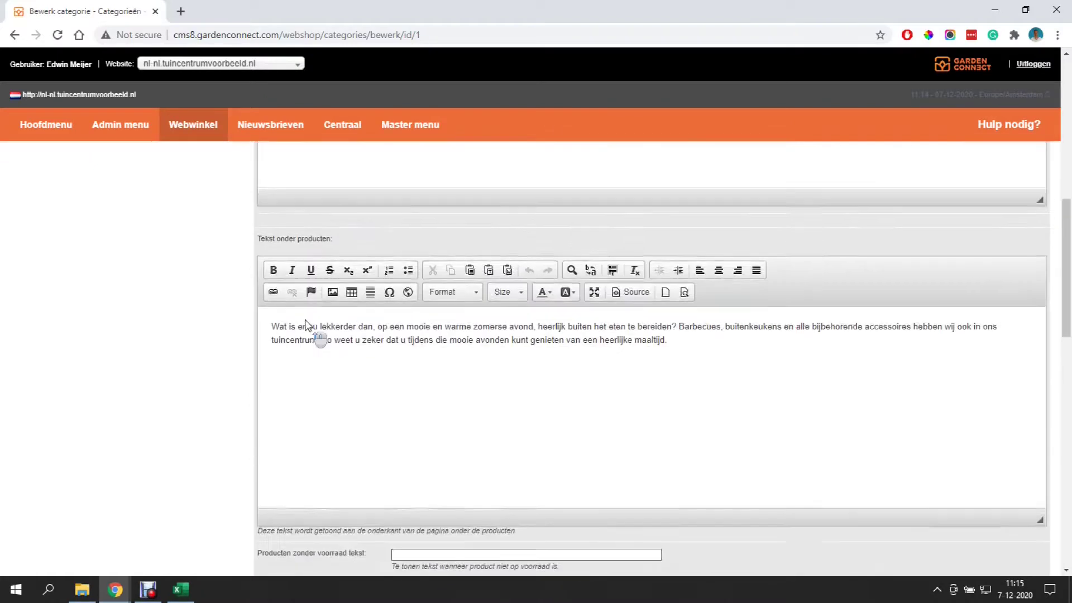
scroll(305, 321, "up", 3)
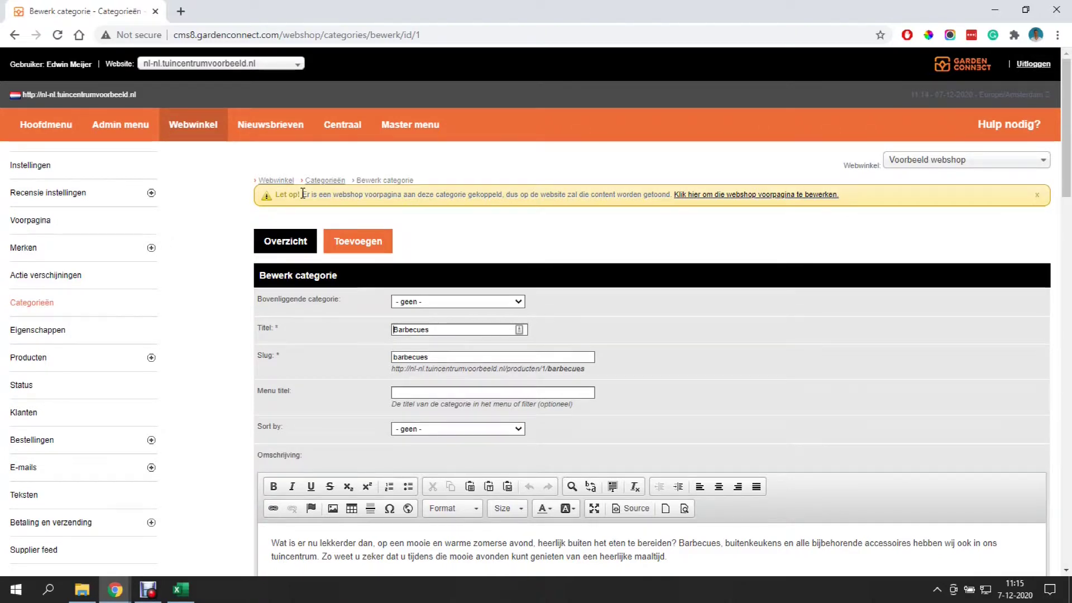
scroll(240, 246, "down", 5)
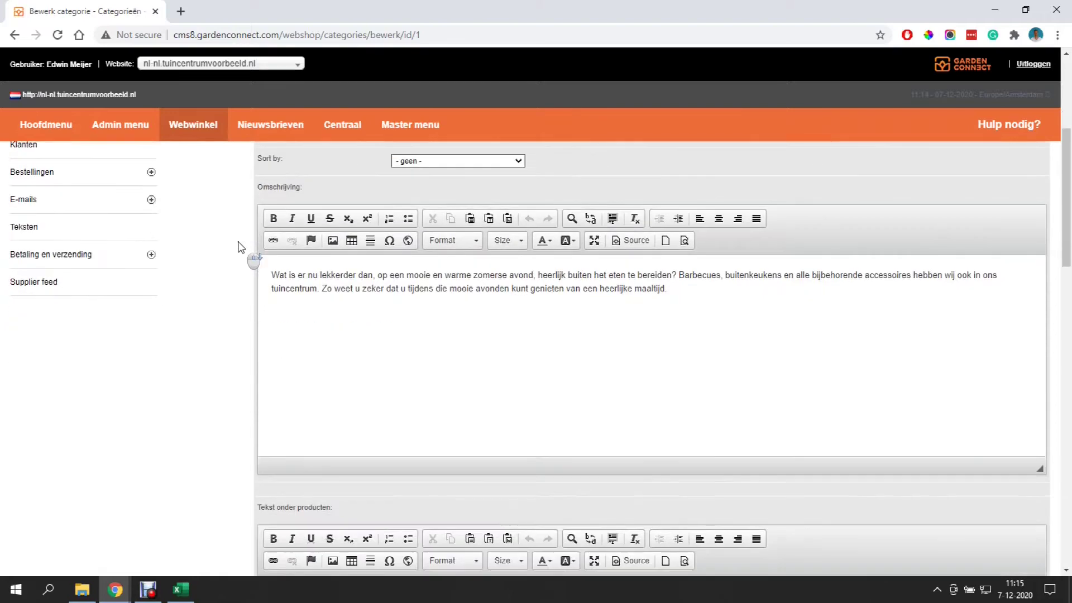
scroll(296, 282, "down", 4)
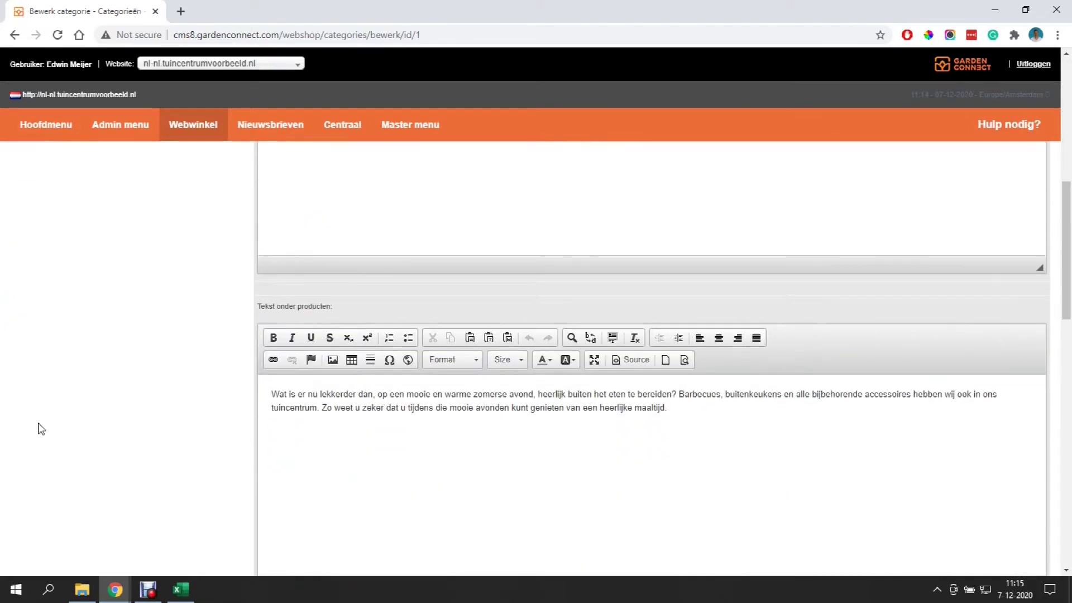
scroll(132, 428, "up", 1)
scroll(132, 428, "up", 6)
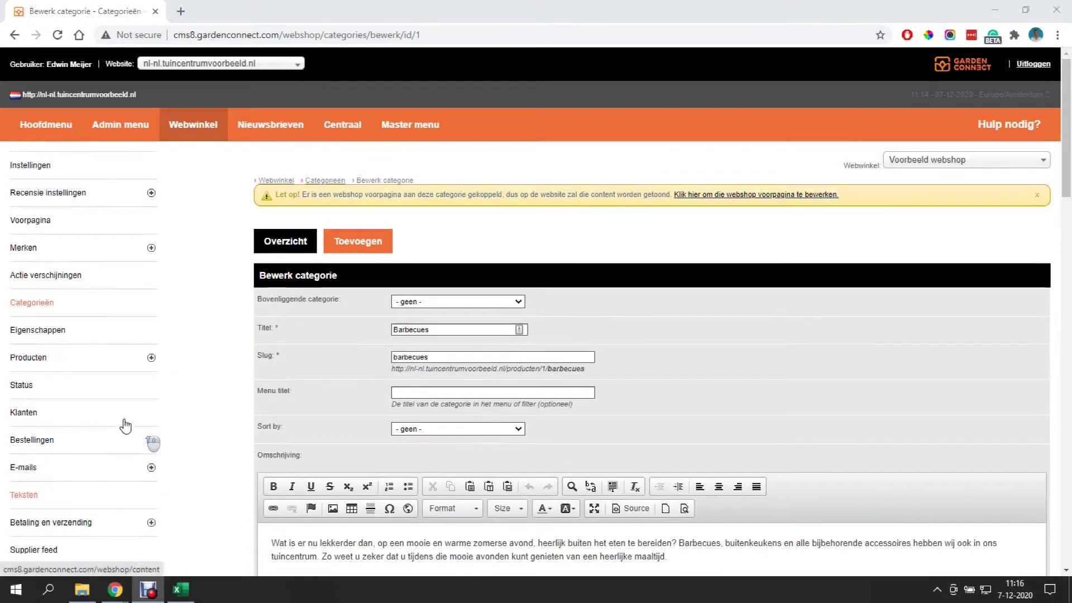
- Open the block layout of the Barbecues front page for editing
left_click(87, 226)
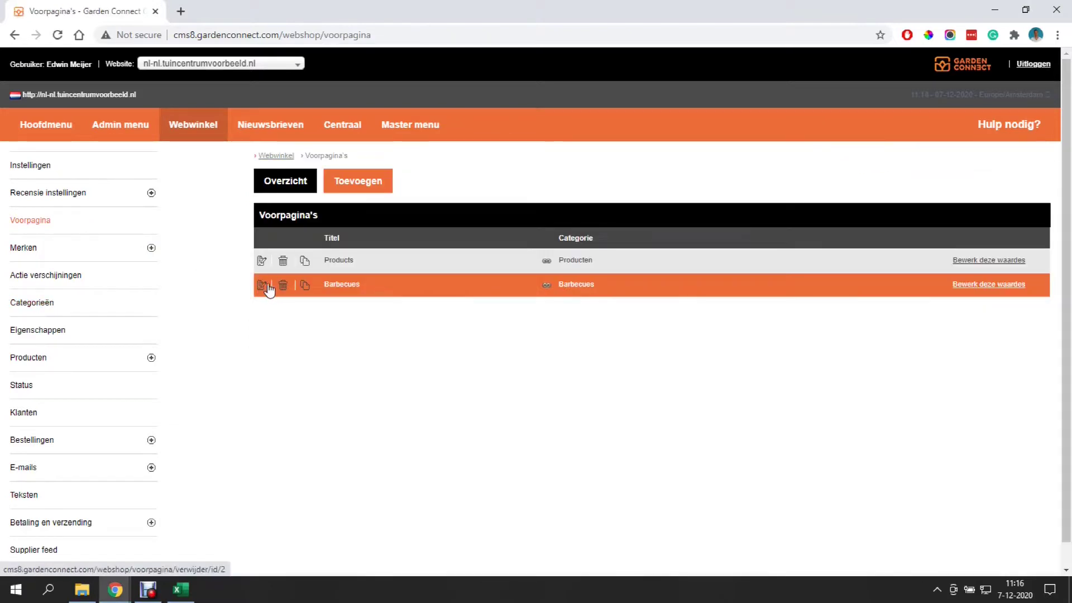
left_click(262, 287)
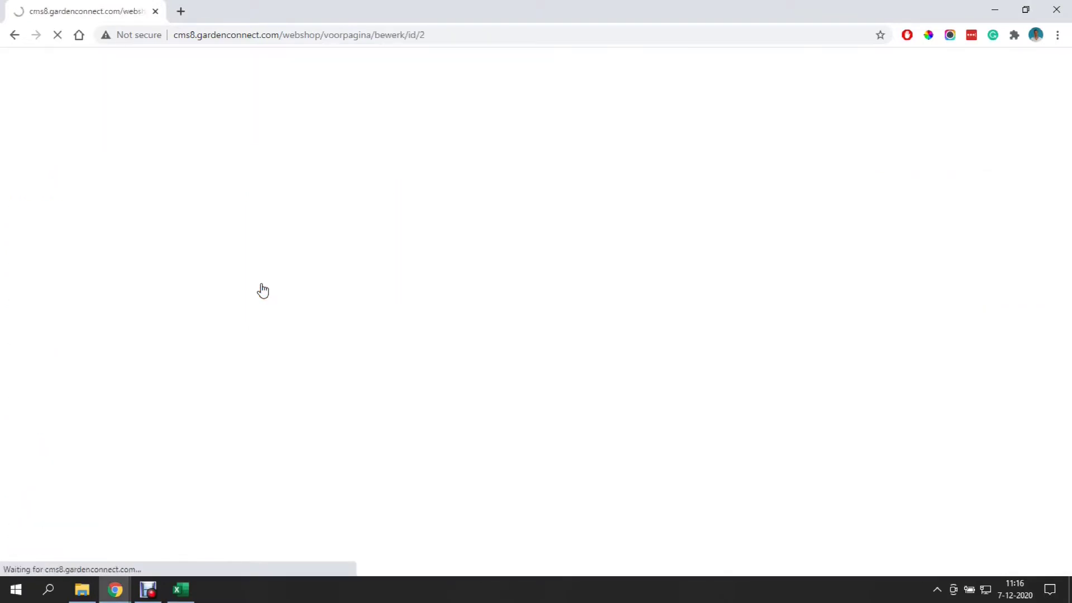